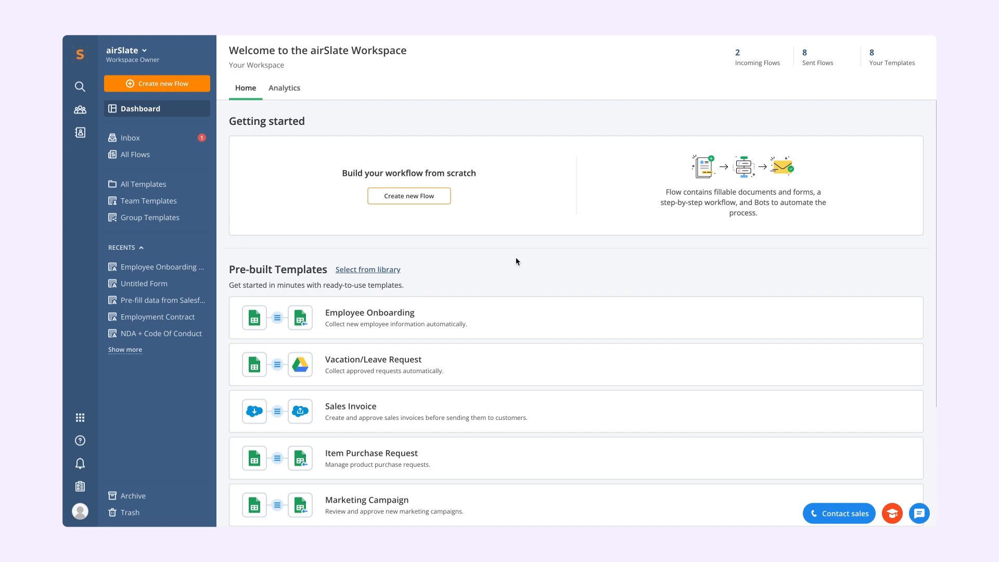
# Open the pre-built template library and search it for "Employee onboarding".
pyautogui.click(383, 277)
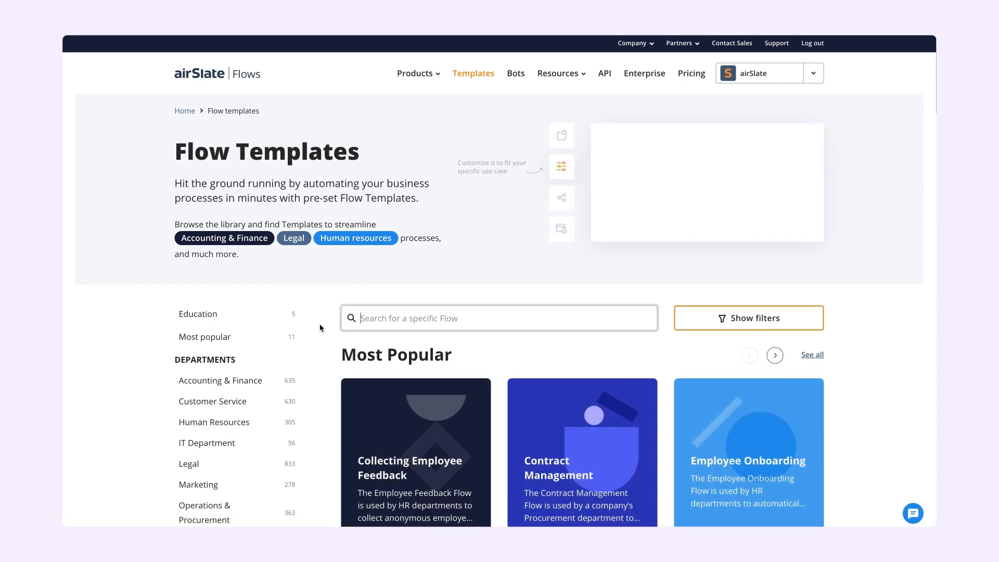
pyautogui.scroll(-10, 318, 326)
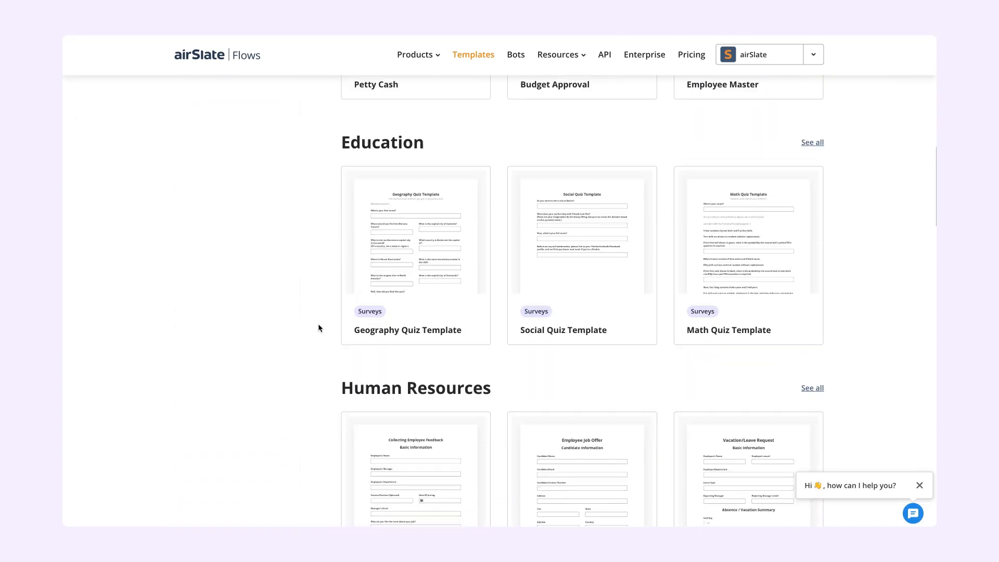
pyautogui.scroll(15, 318, 327)
pyautogui.click(443, 316)
pyautogui.write('Employee')
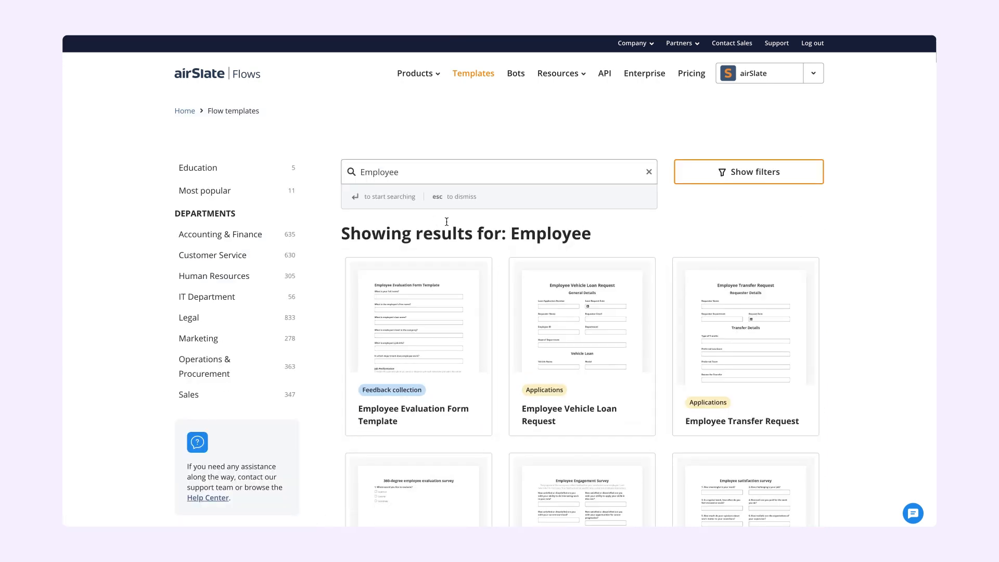
pyautogui.scroll(-6, 662, 254)
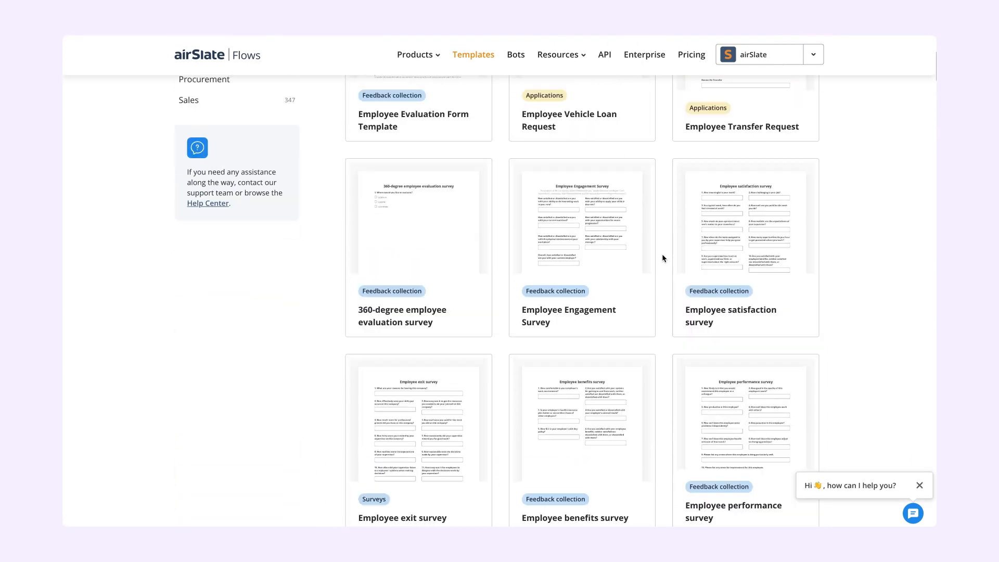
pyautogui.scroll(6, 512, 149)
pyautogui.write('onboarding')
# Import the Employee Onboarding flow template into the airSlate workspace and look through its form fields.
pyautogui.moveTo(570, 363)
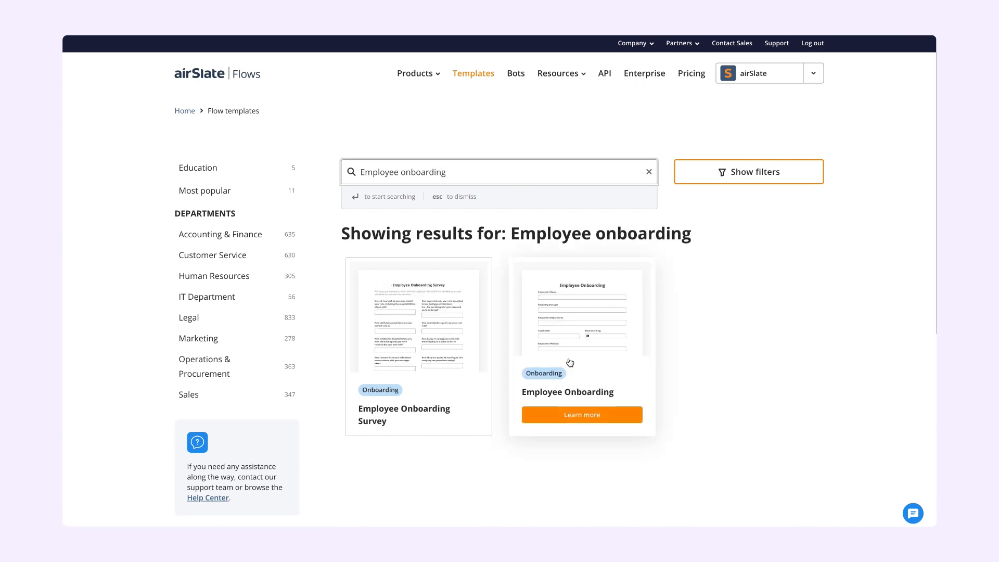
pyautogui.click(577, 420)
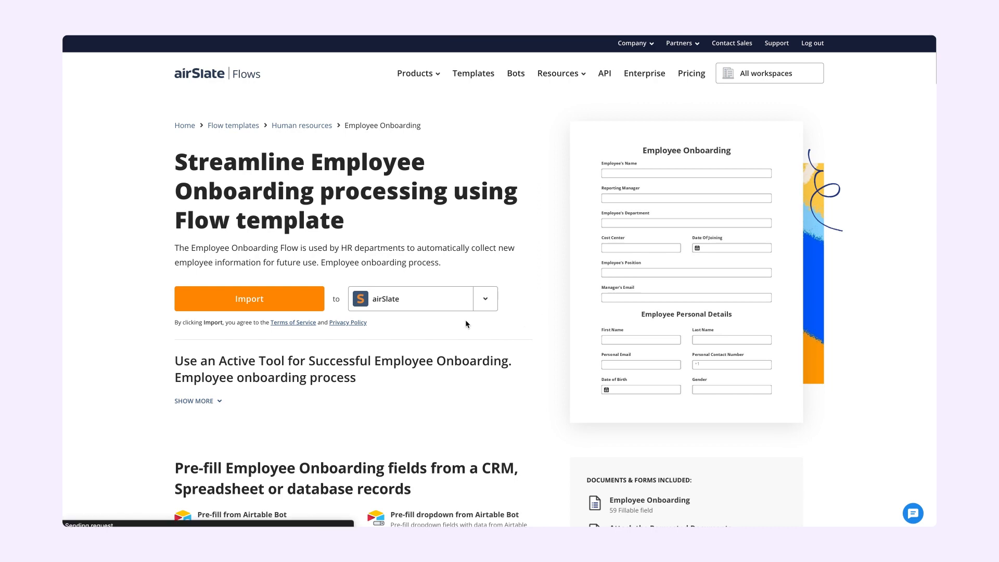
pyautogui.click(314, 304)
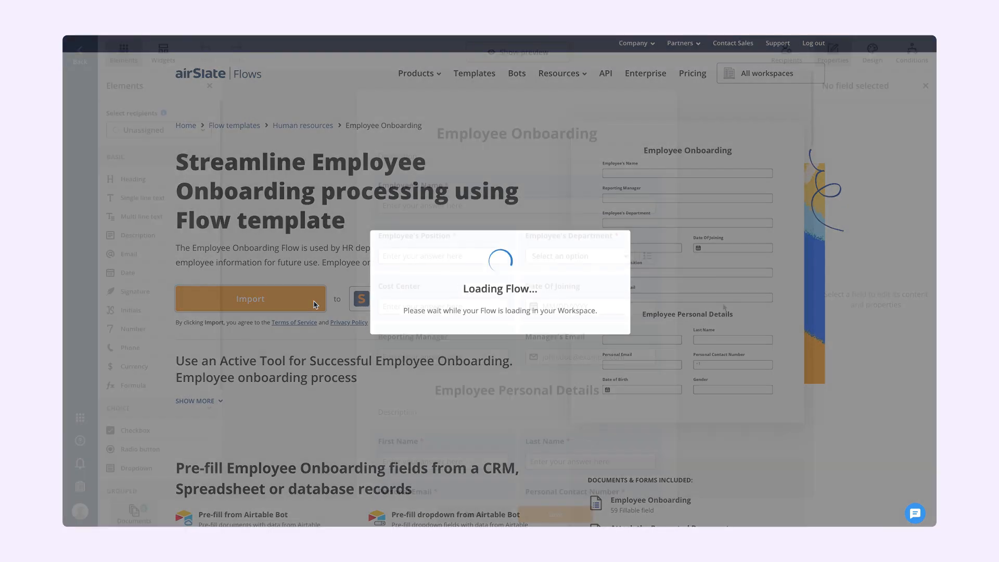
pyautogui.scroll(-10, 723, 307)
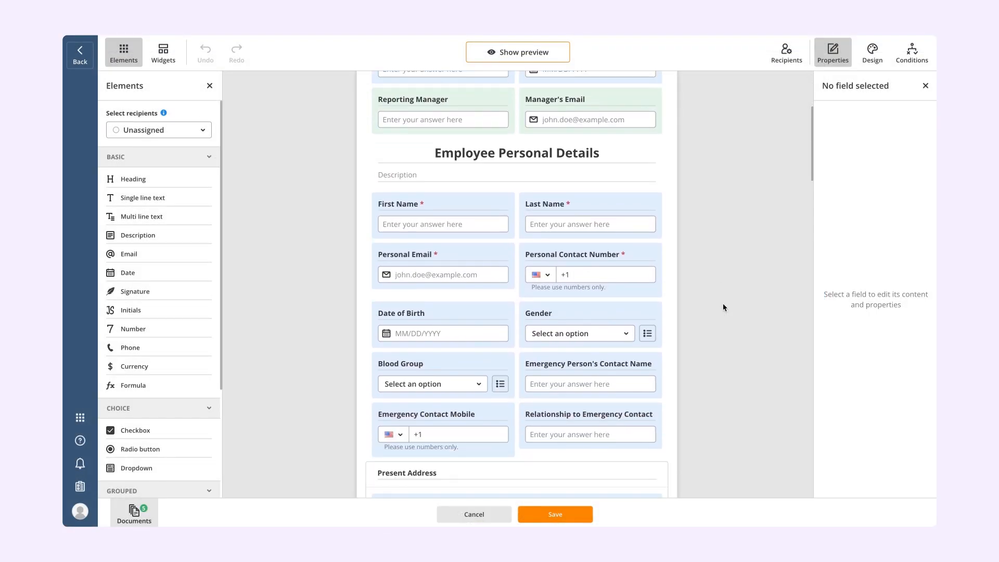
pyautogui.scroll(-14, 723, 307)
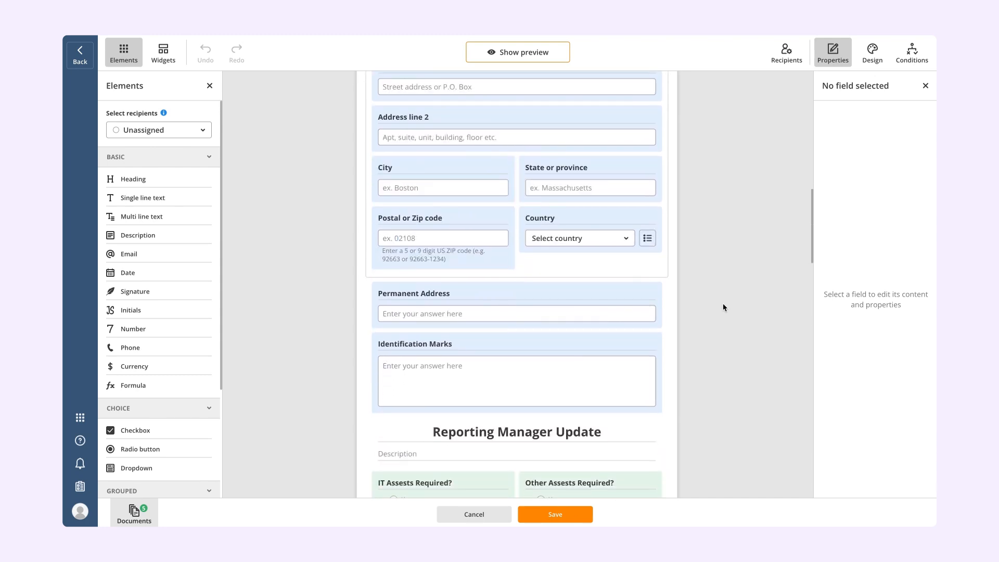
pyautogui.scroll(-1, 723, 307)
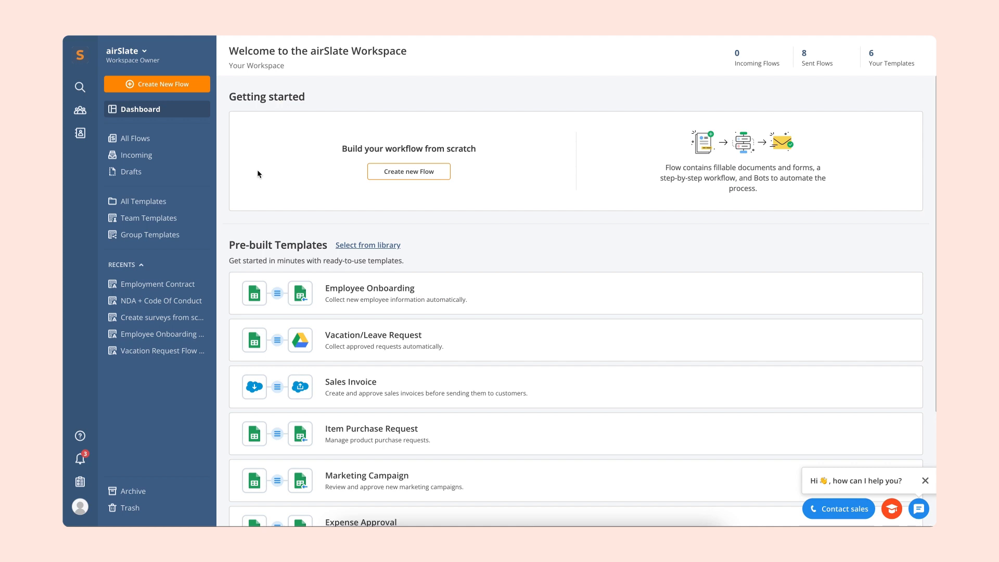
# Open the pre-built template library from the dashboard and browse its categories and most popular flows.
pyautogui.click(383, 251)
pyautogui.scroll(-4, 285, 374)
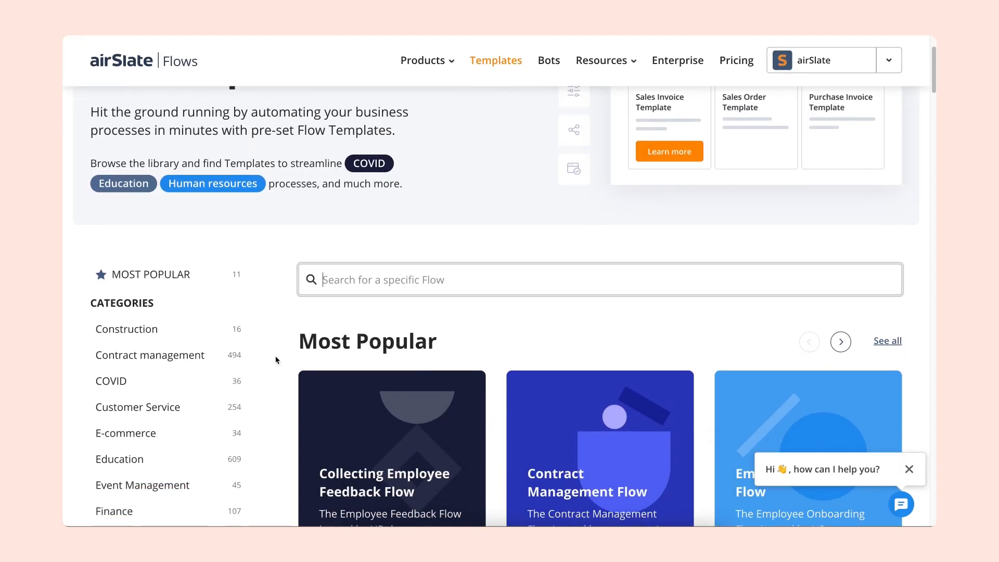
pyautogui.scroll(-4, 276, 360)
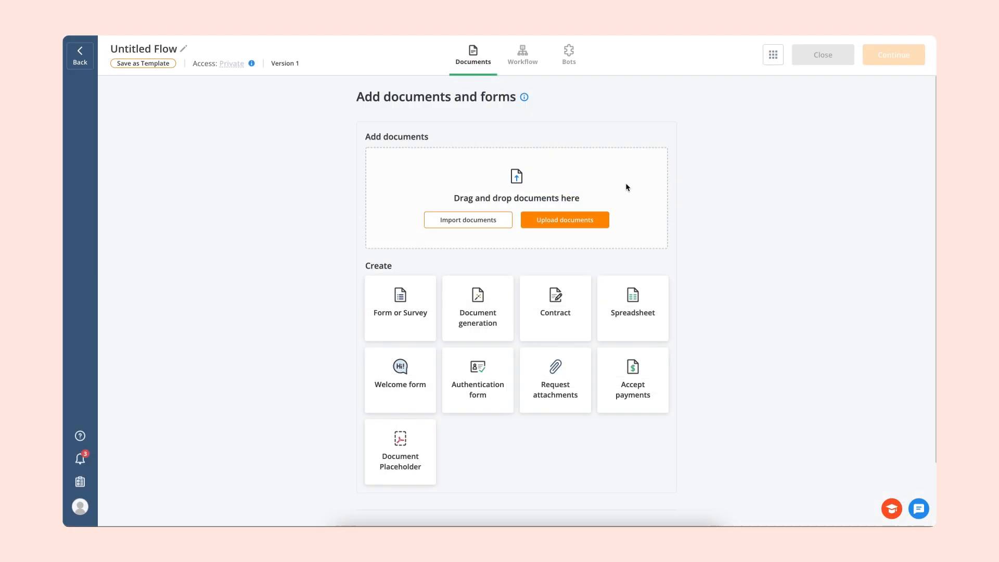
# Upload Employment Contract.pdf to the untitled flow and open the document for adding fillable fields.
pyautogui.click(592, 225)
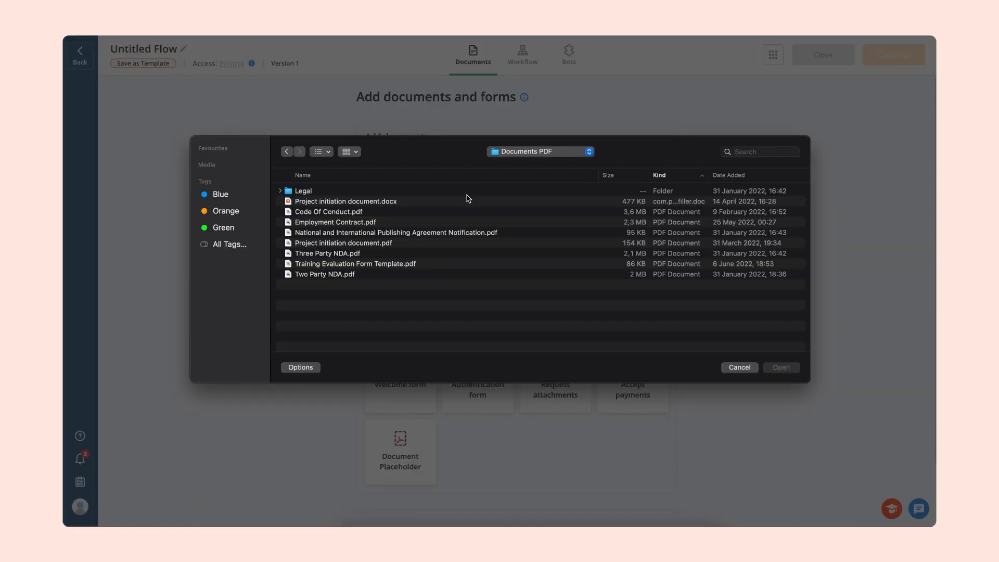
pyautogui.doubleClick(463, 223)
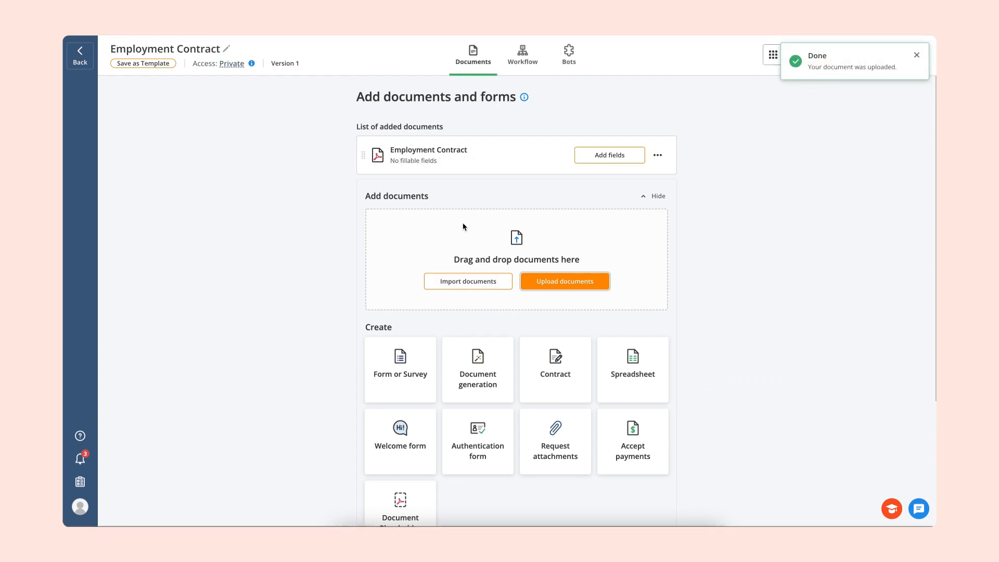
pyautogui.click(582, 155)
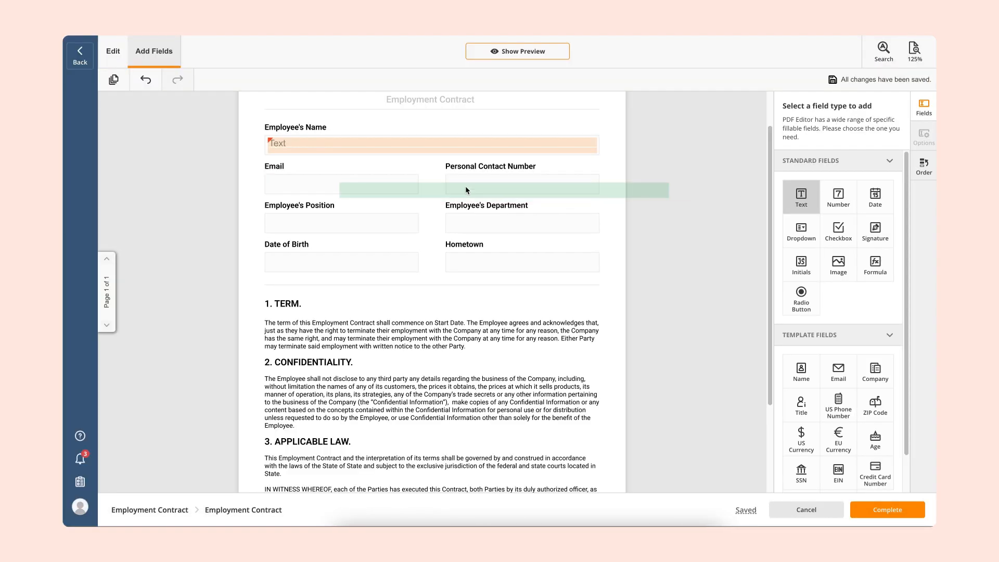
# Add text fields for email, position, department and hometown, a number field for contact number, and a date field for date of birth.
pyautogui.click(429, 186)
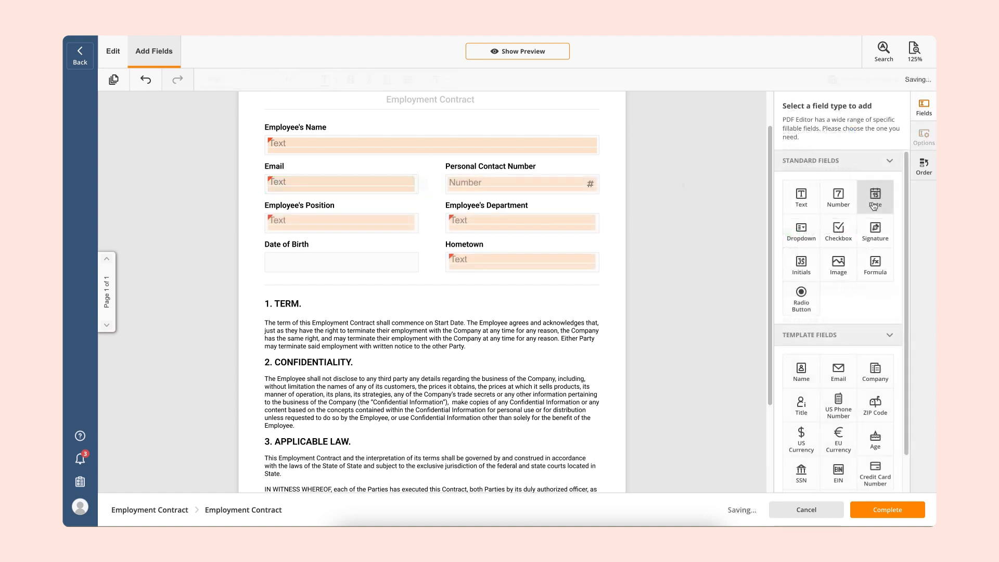
pyautogui.click(875, 196)
pyautogui.click(348, 262)
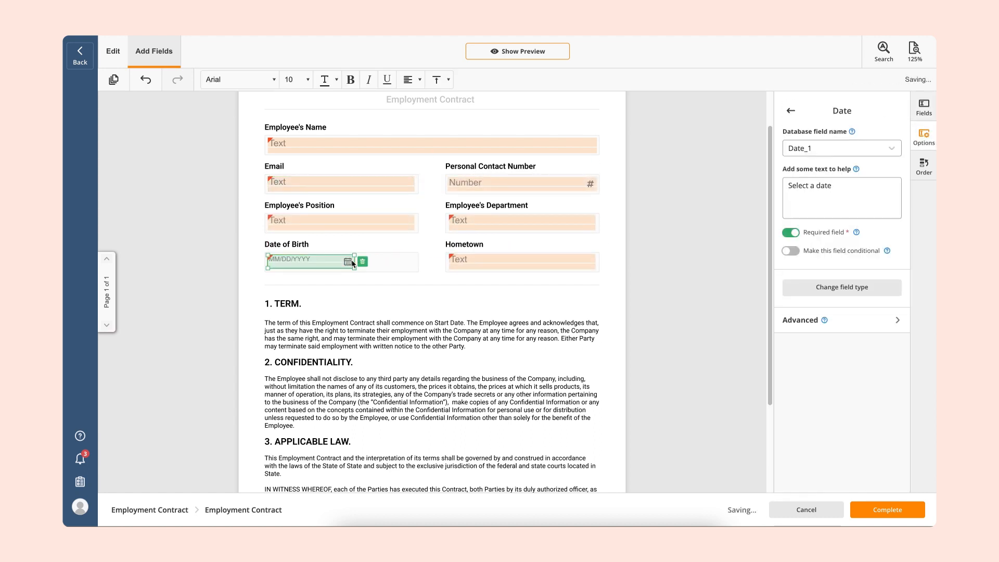
pyautogui.click(470, 301)
# Place a signature field beside Employee's Signature and a date field beside Date of Signing, adjusting the date field to fit.
pyautogui.scroll(-2, 470, 300)
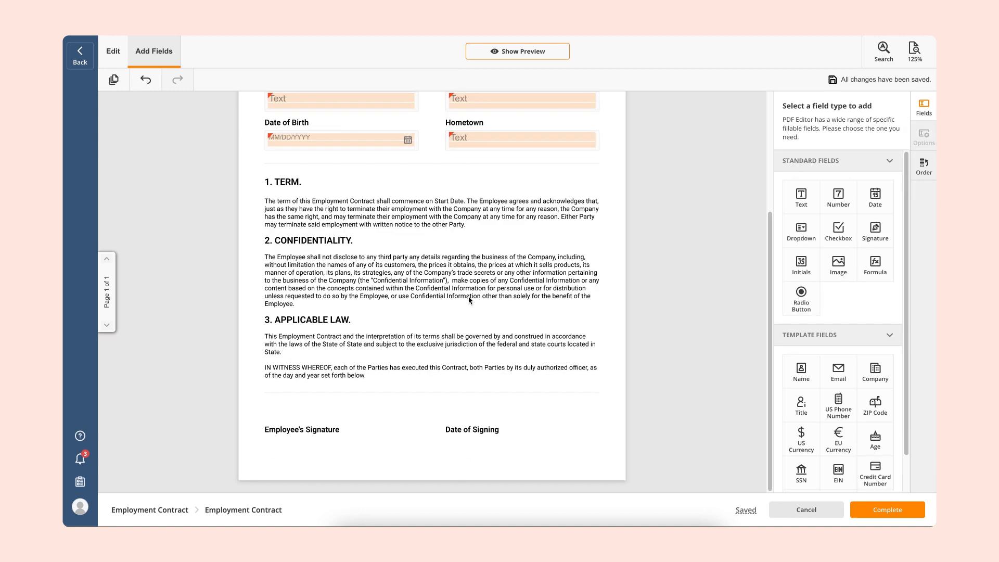
pyautogui.click(875, 229)
pyautogui.click(389, 422)
pyautogui.click(875, 197)
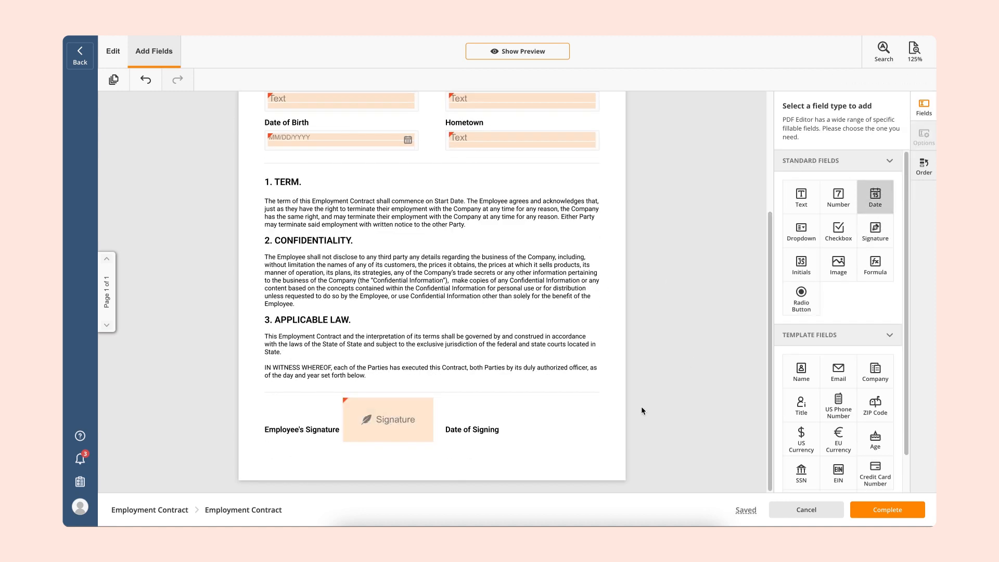
pyautogui.click(595, 433)
pyautogui.moveTo(478, 436); pyautogui.dragTo(512, 437)
pyautogui.moveTo(626, 422); pyautogui.dragTo(573, 433)
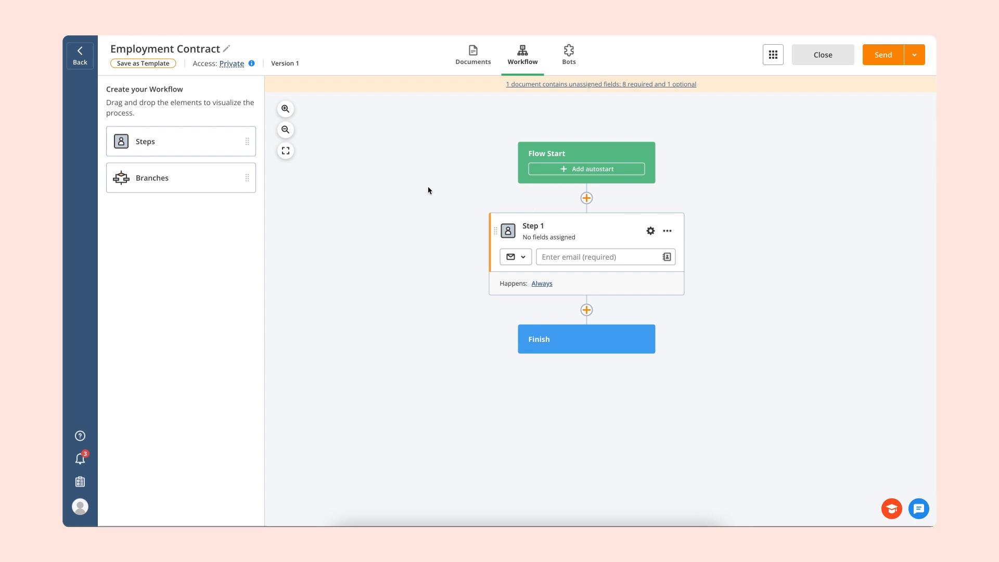
# Add an HR step before Finish in the workflow and assign all Employment Contract fields to the Employee step.
pyautogui.moveTo(192, 146); pyautogui.dragTo(583, 323)
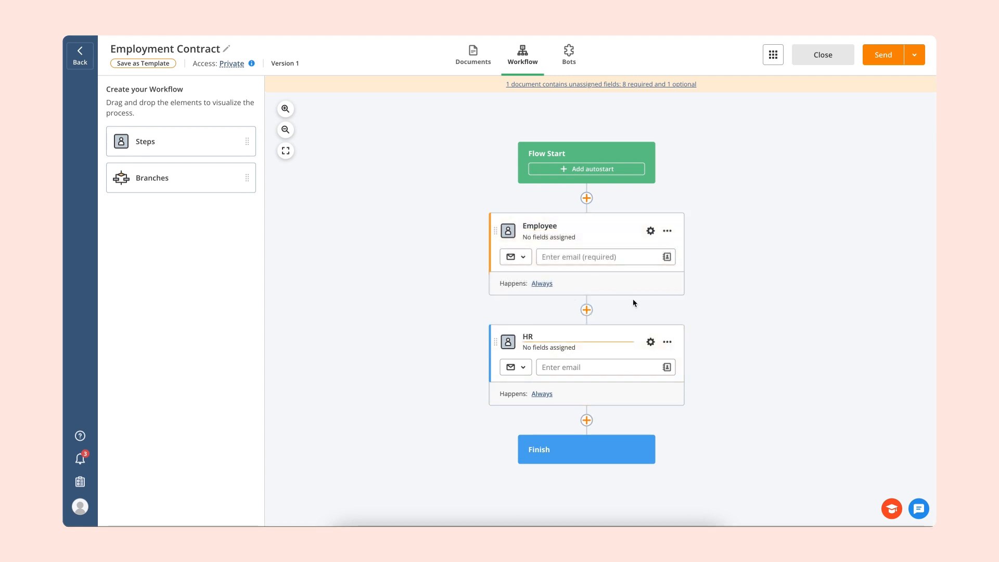
pyautogui.click(651, 231)
pyautogui.click(699, 170)
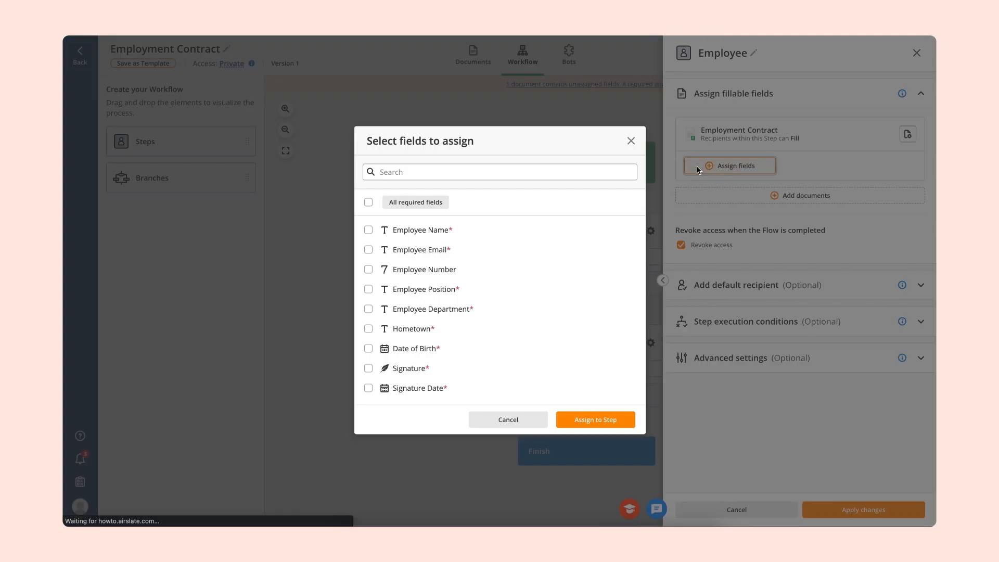
pyautogui.click(367, 204)
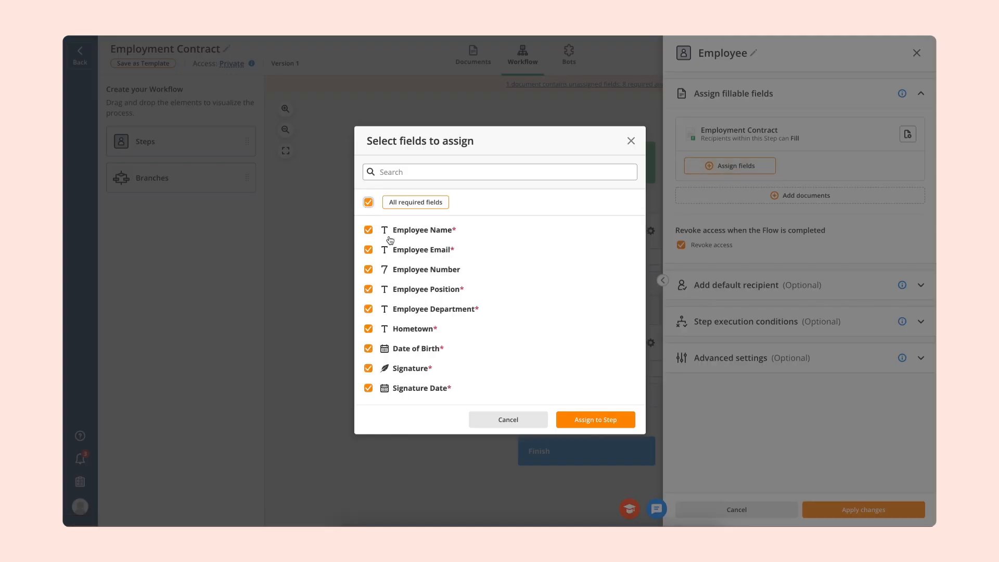
pyautogui.click(575, 421)
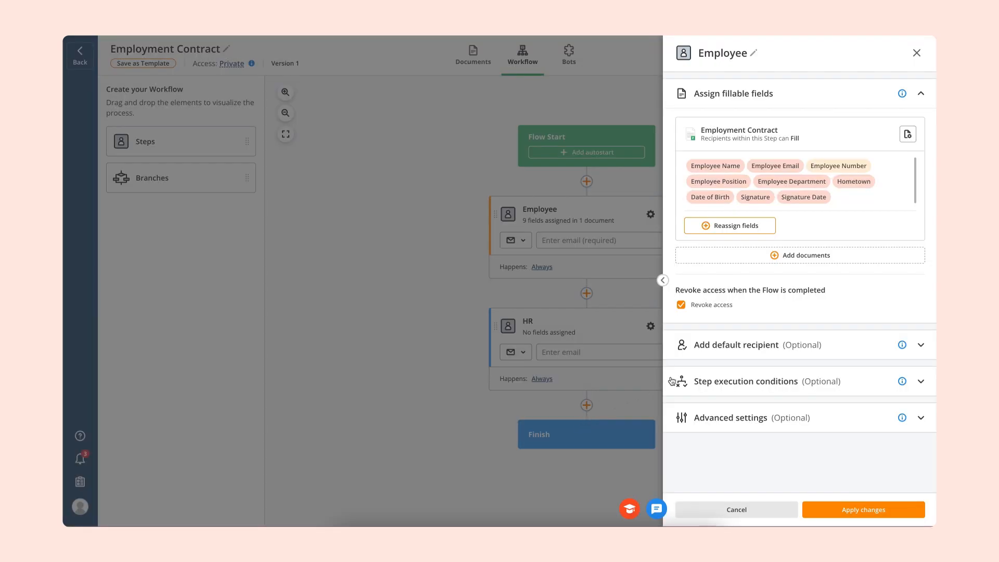
pyautogui.click(660, 295)
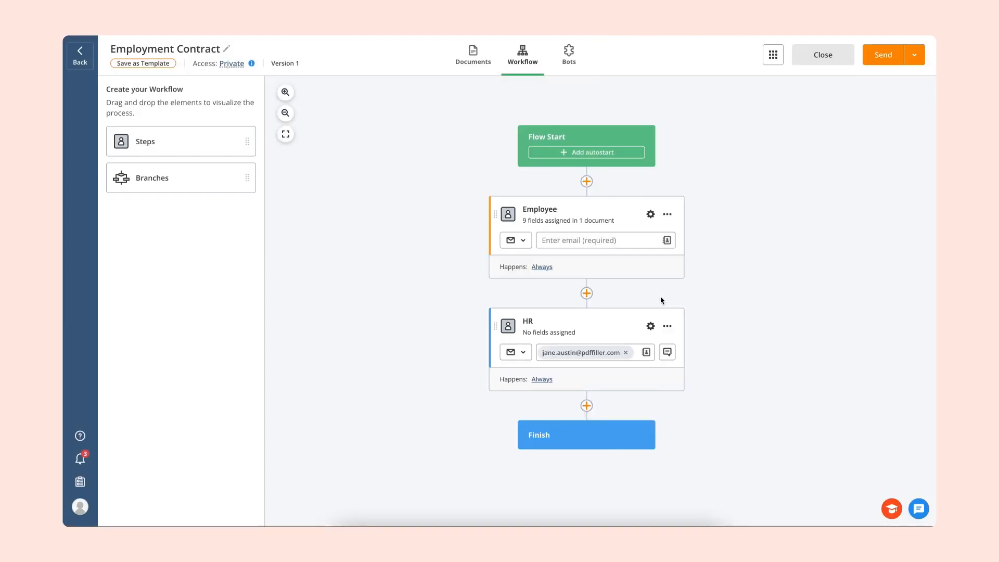
# Insert a Branches element into the workflow directly after the Employee step.
pyautogui.moveTo(206, 178); pyautogui.dragTo(624, 303)
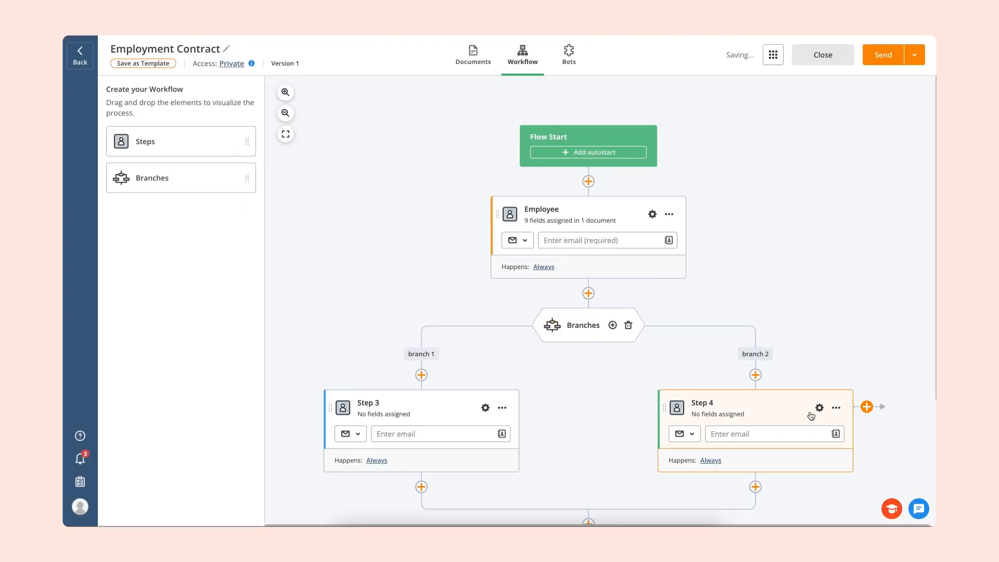
# Install the Email on Documents Completion Bot from the Email automation category in the Employment Contract flow.
pyautogui.click(568, 52)
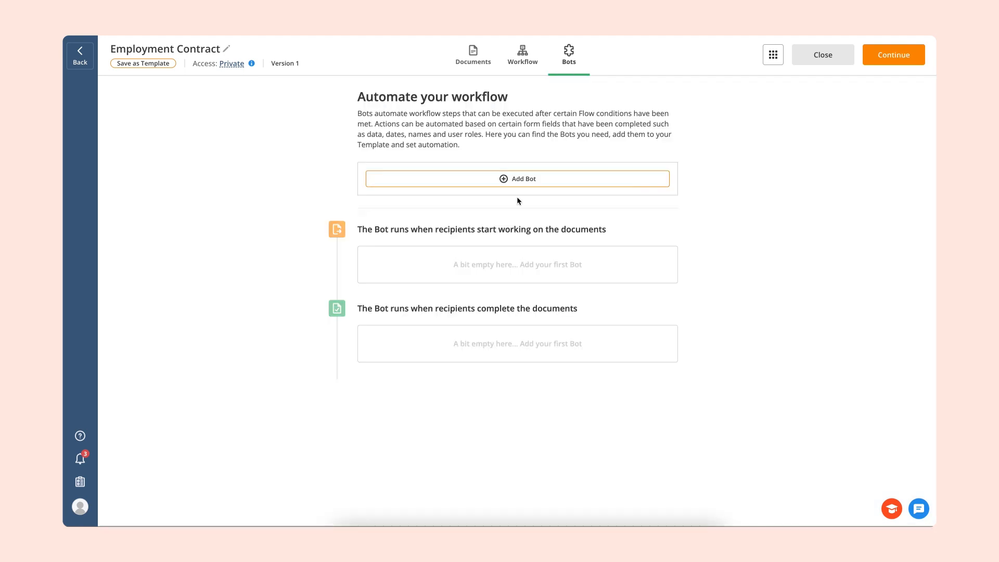
pyautogui.click(517, 182)
pyautogui.click(351, 310)
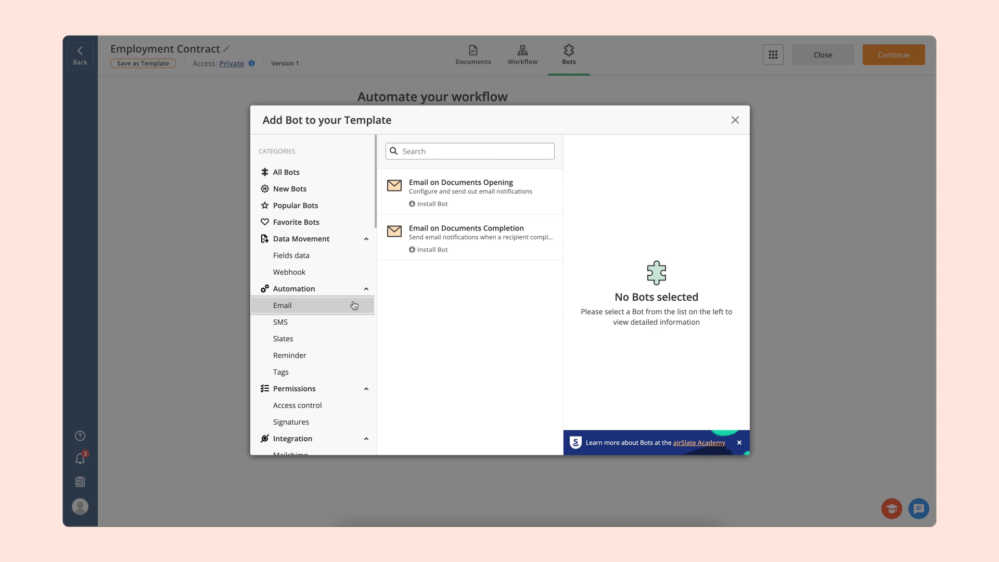
pyautogui.click(434, 230)
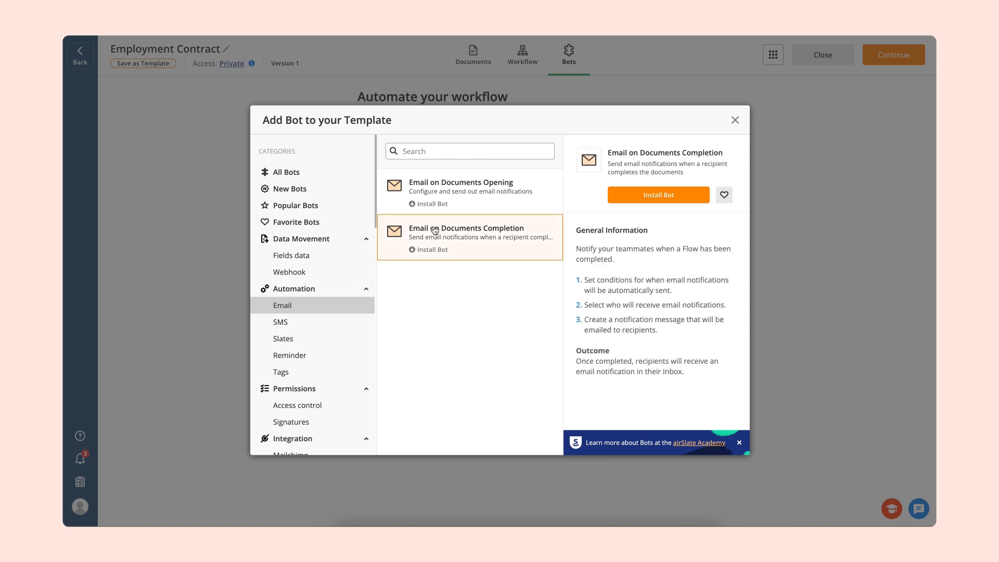
pyautogui.click(622, 196)
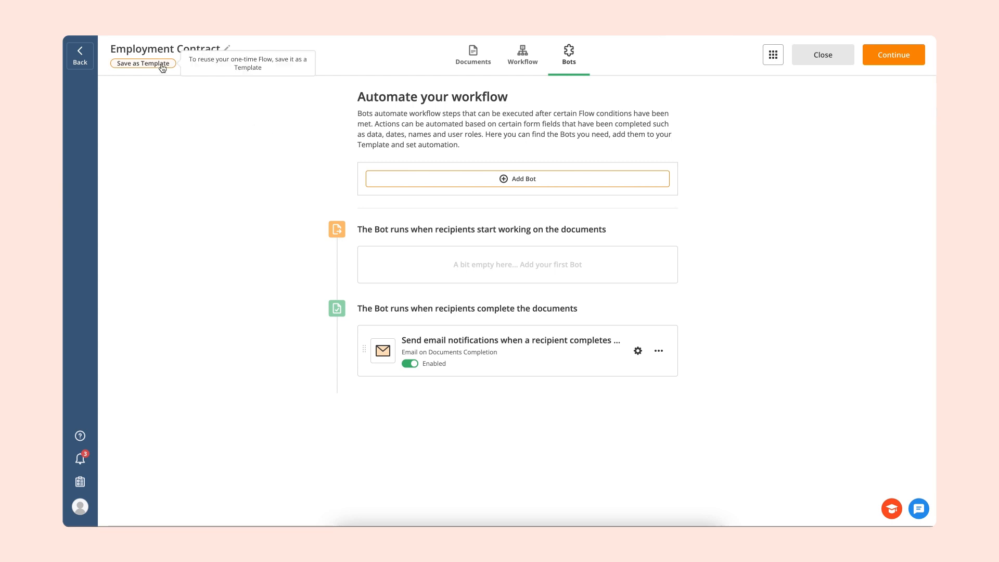
# Save the Employment Contract flow as a reusable template.
pyautogui.click(162, 68)
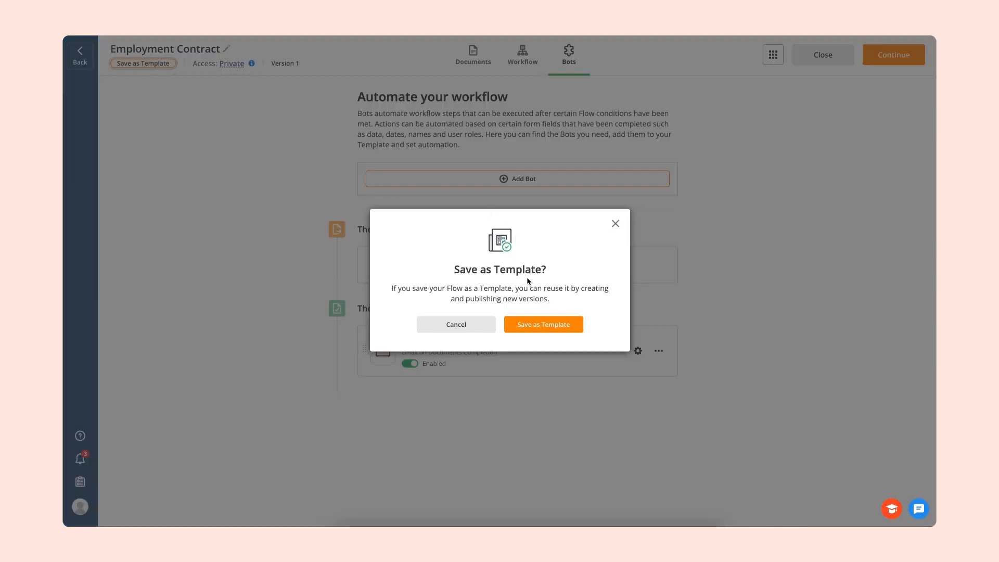
pyautogui.click(529, 325)
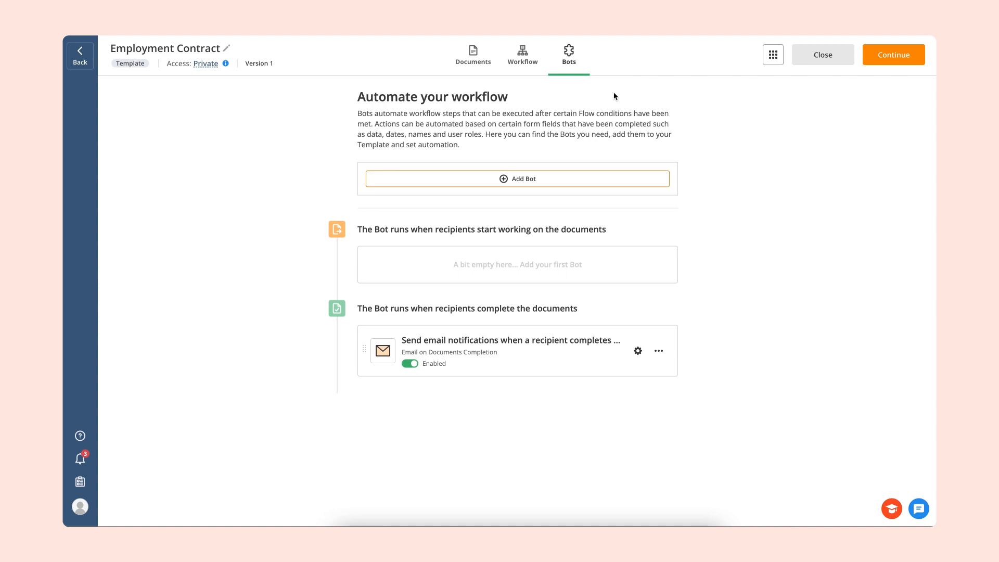
# Turn on the shareable link in the Employment Contract workflow's start settings.
pyautogui.click(533, 63)
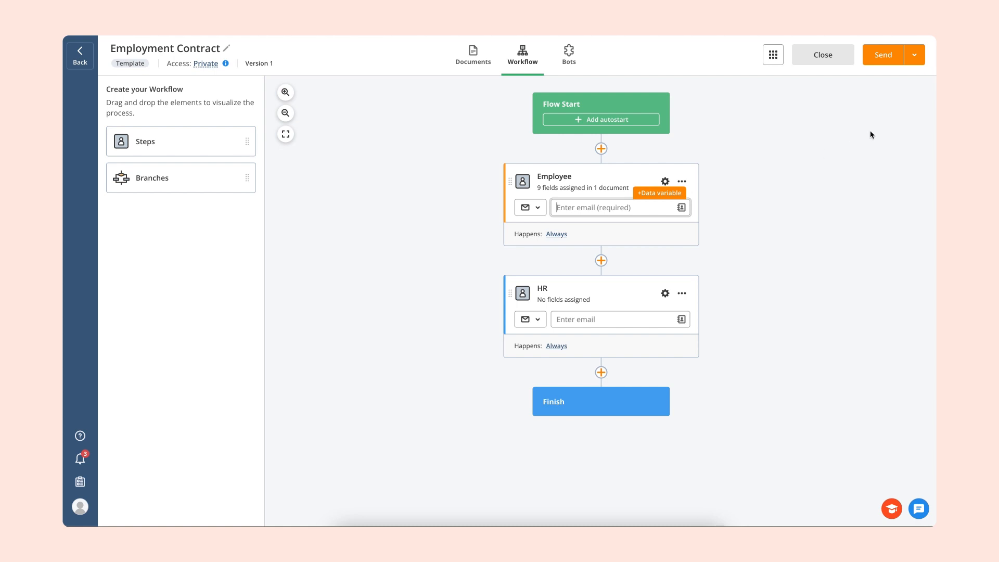
pyautogui.click(914, 54)
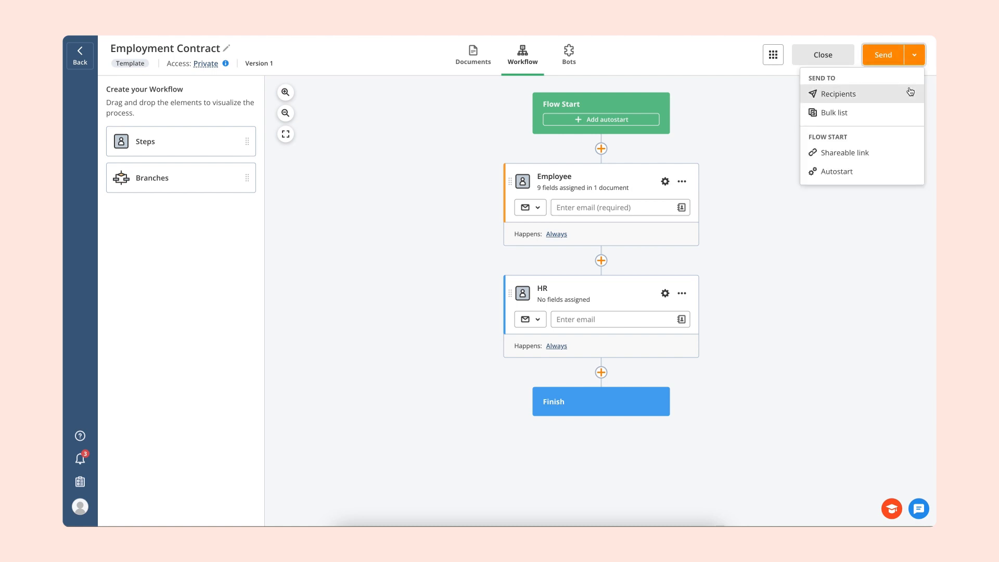
pyautogui.click(893, 159)
pyautogui.click(697, 124)
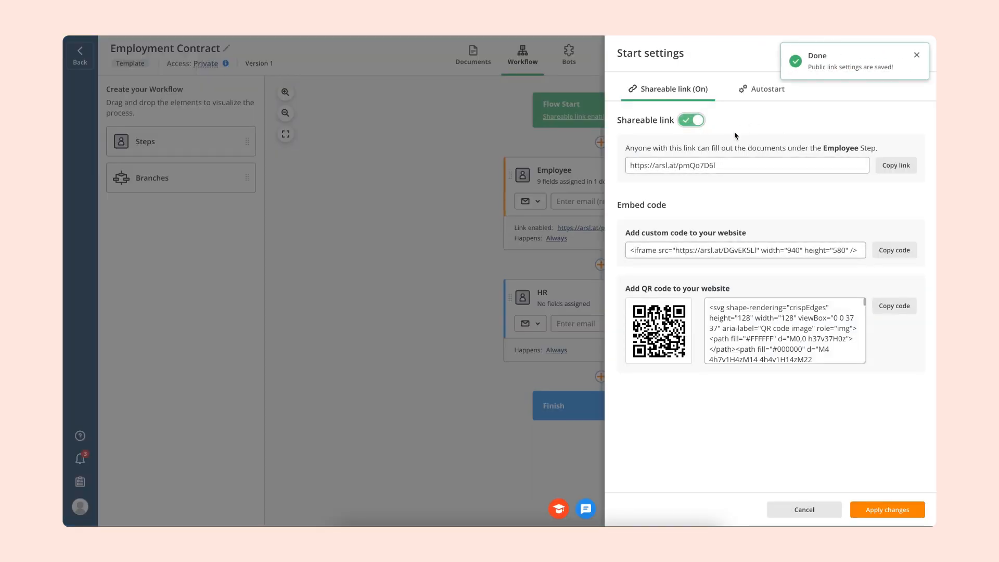
# Copy the shareable link that lets anyone fill out the documents under the Employee step.
pyautogui.click(891, 174)
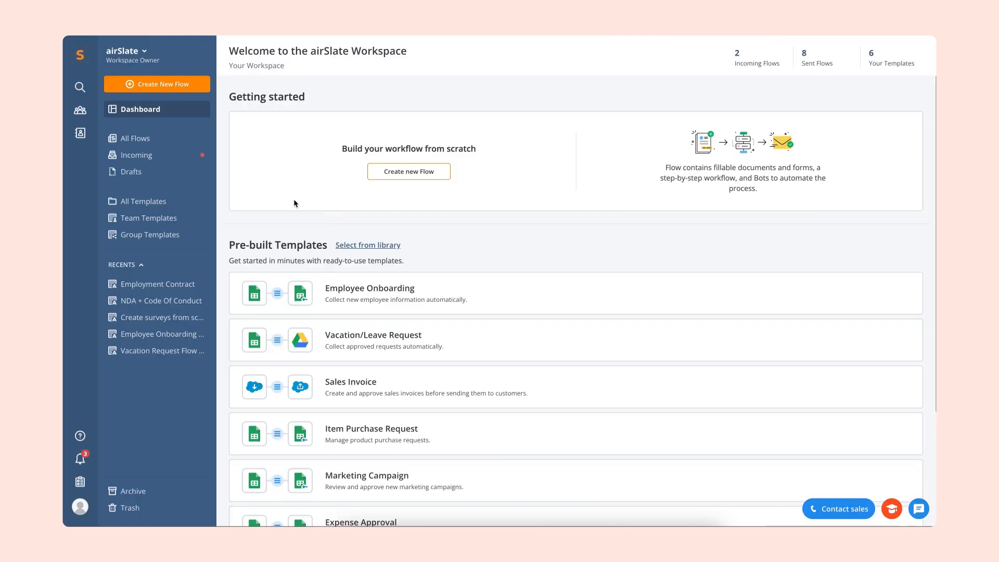
# Open the Bots log for the most recently modified Employment Contract flow from the list of all flows.
pyautogui.click(169, 144)
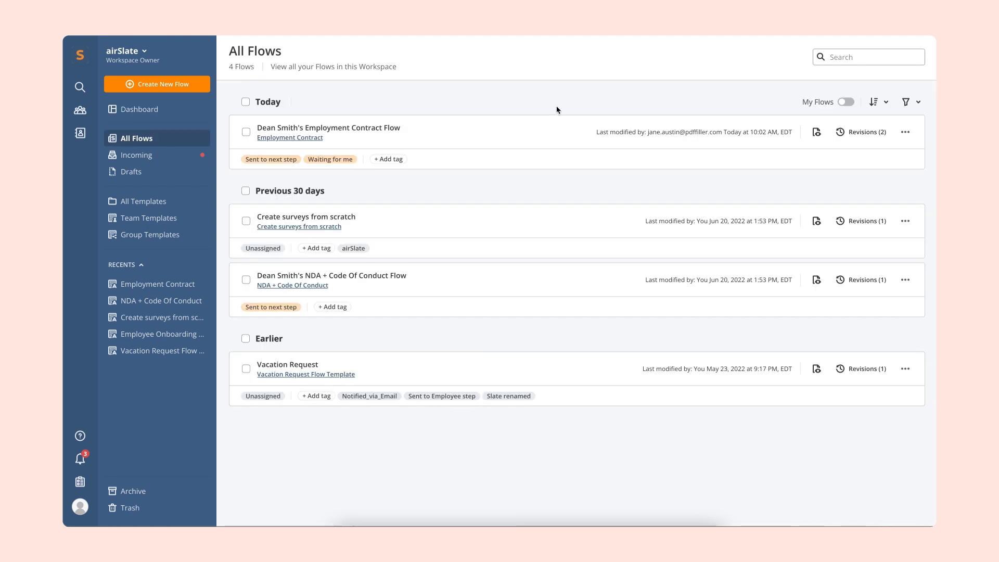
pyautogui.click(905, 137)
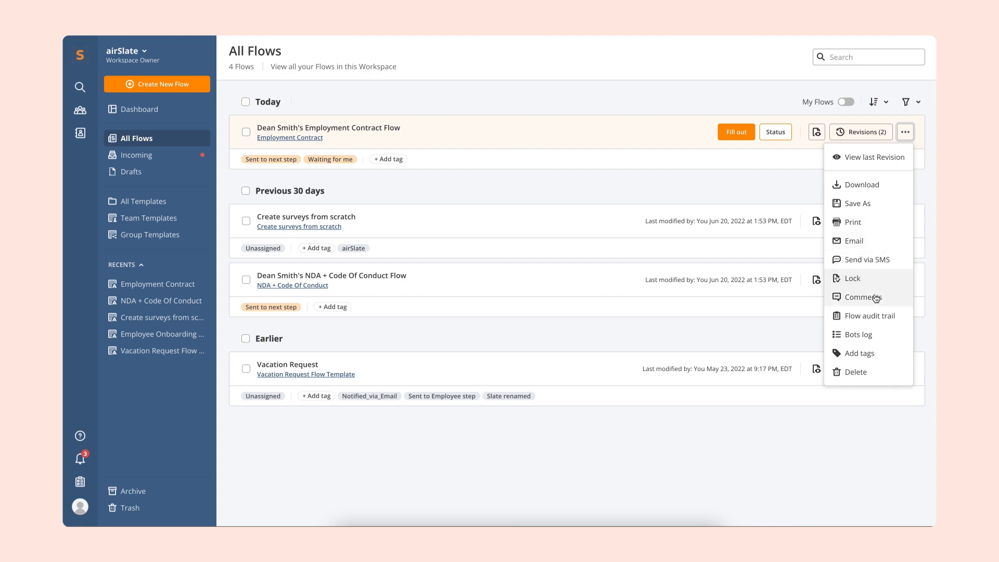
pyautogui.click(865, 337)
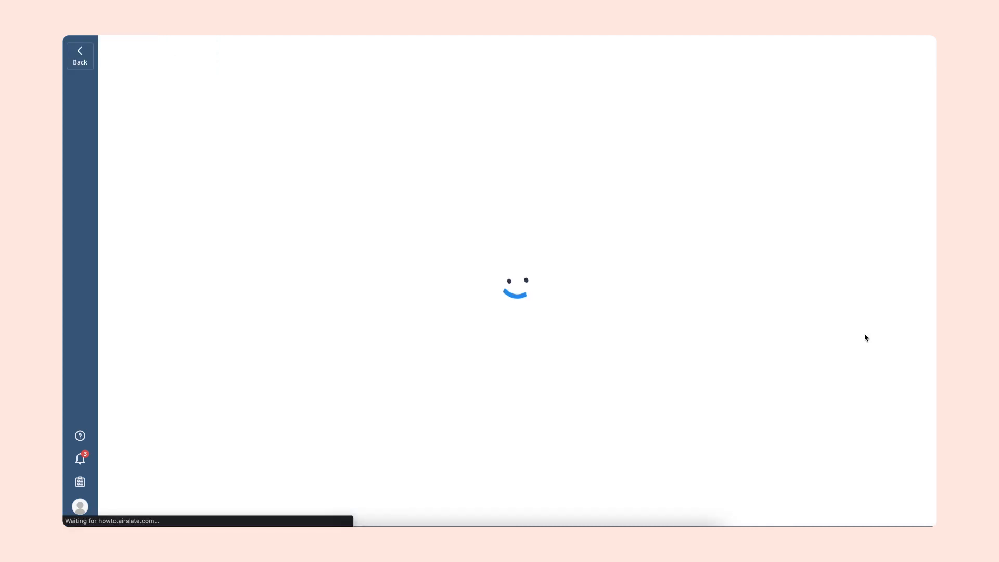
# View the event log of the Lock the slate Flow Diagram Bot for Revision 1 and close it.
pyautogui.moveTo(675, 331)
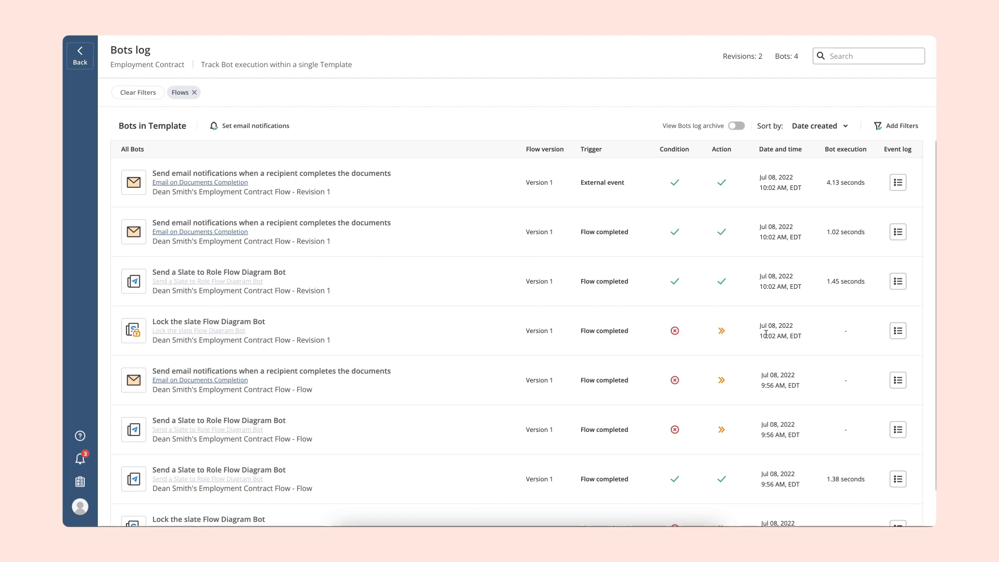
pyautogui.click(897, 334)
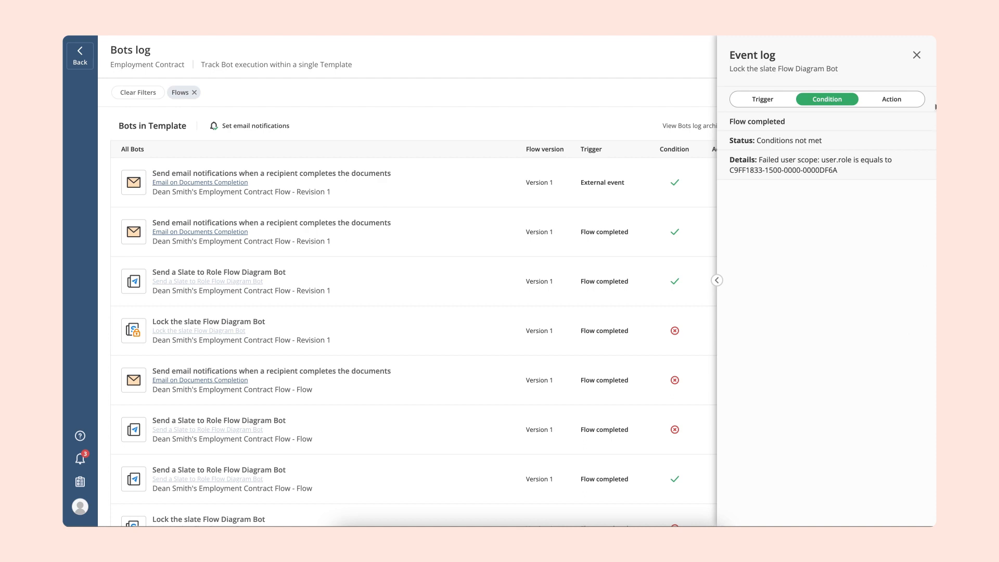
pyautogui.click(916, 55)
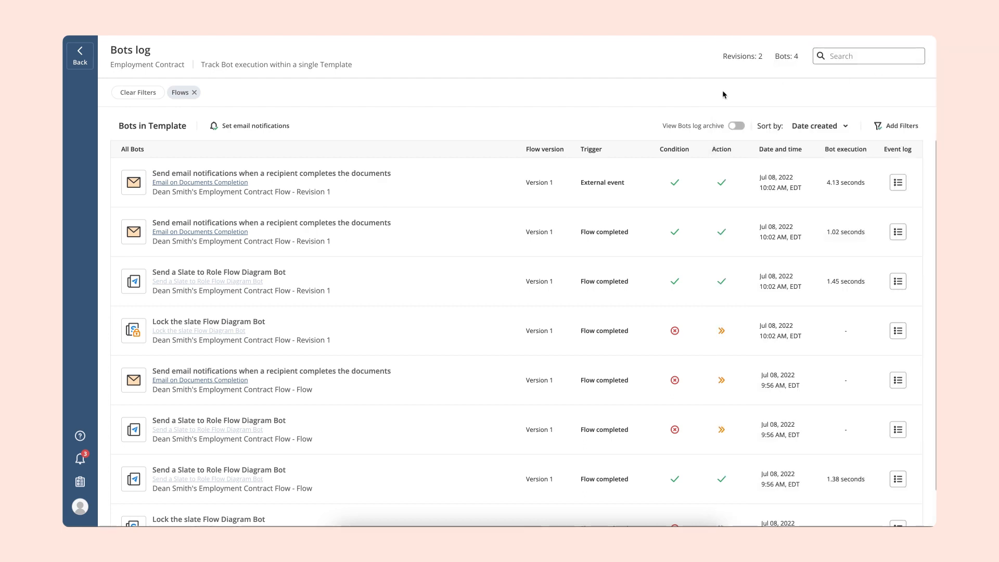